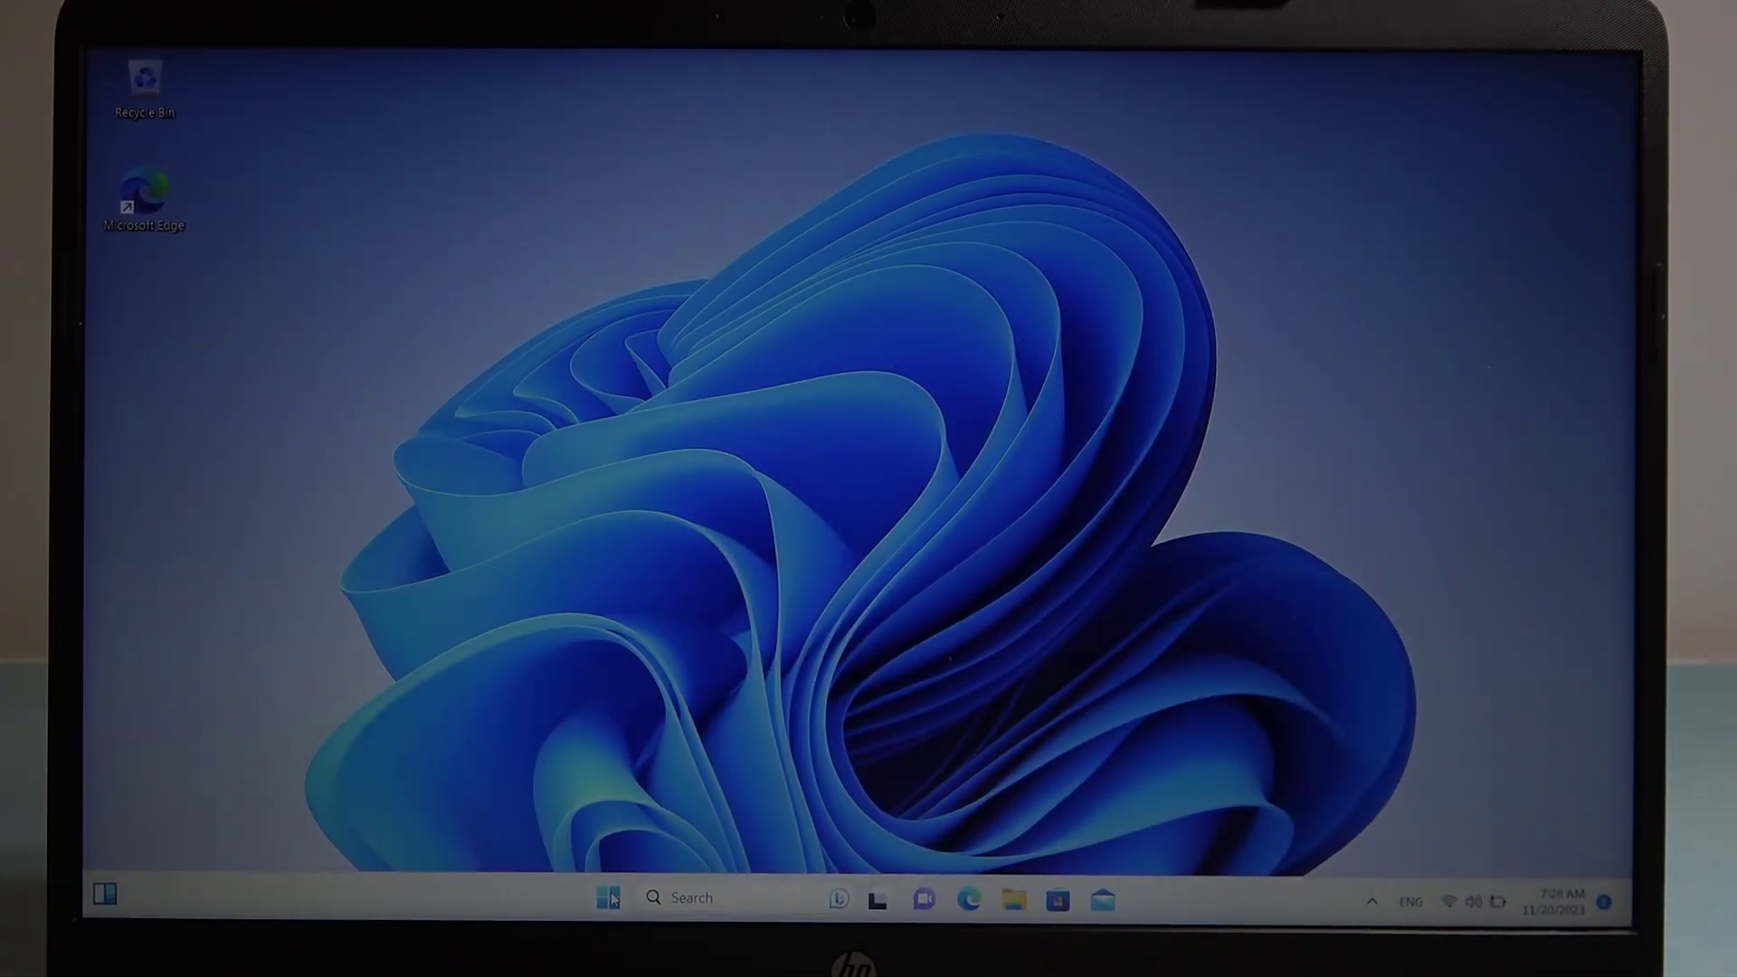
Launch the Settings app pinned in the Start menu
left_click(607, 897)
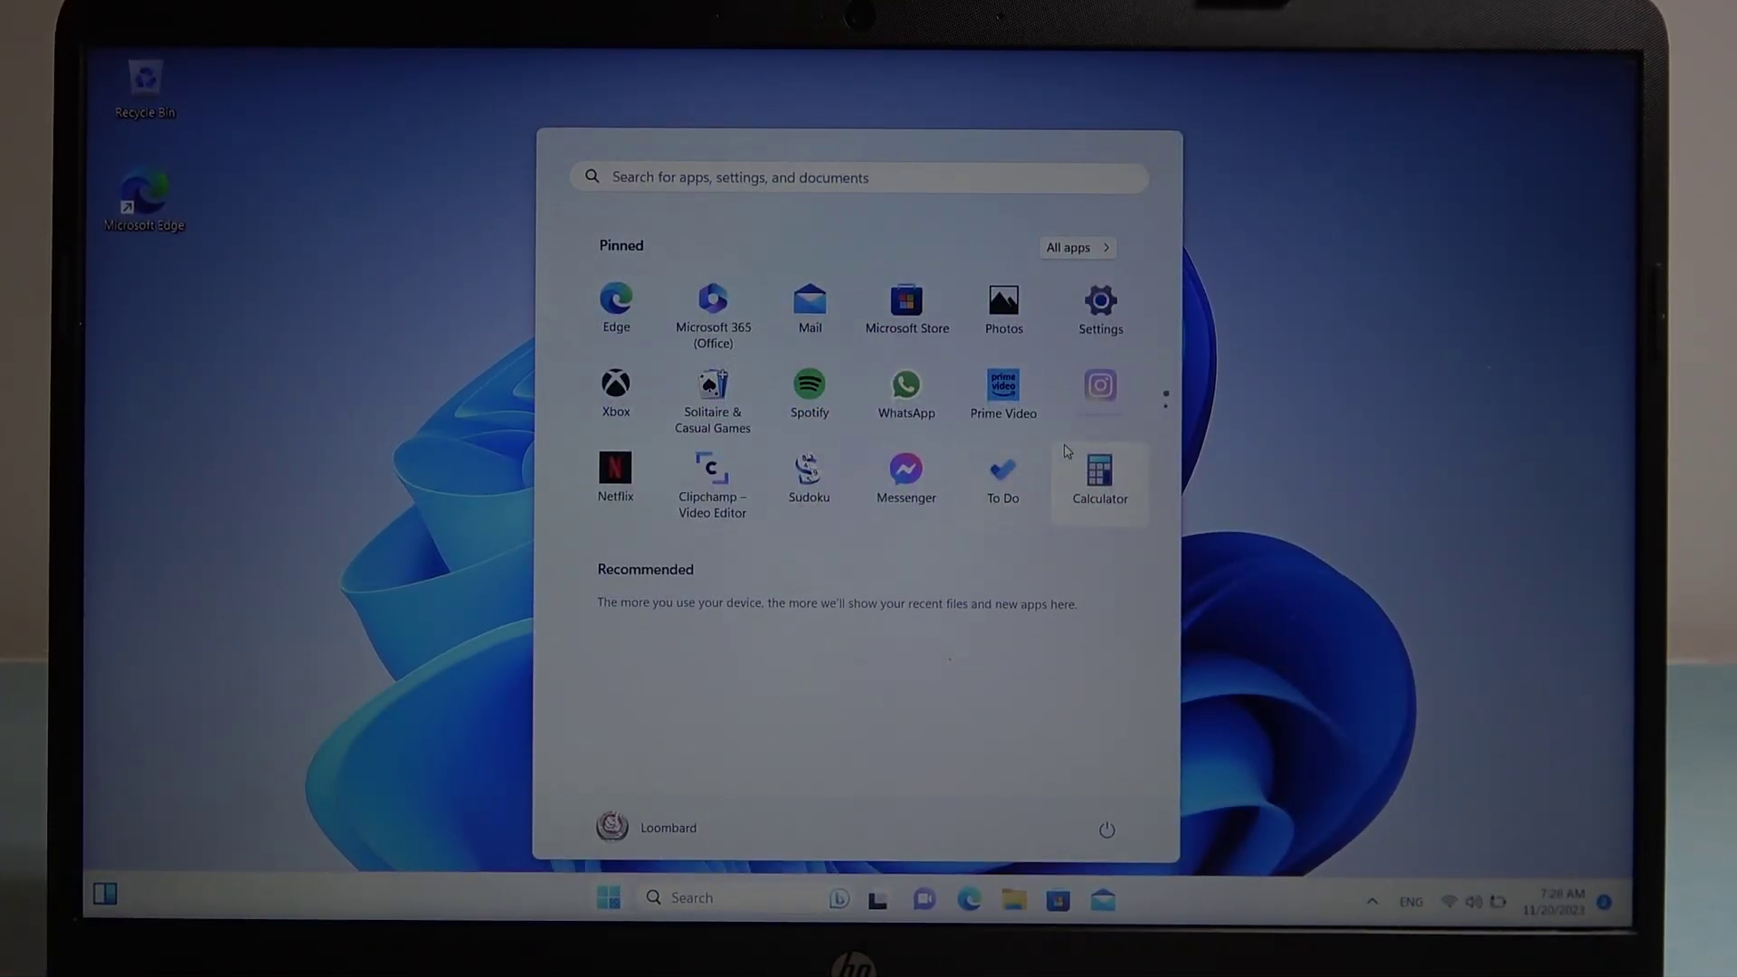
left_click(1097, 317)
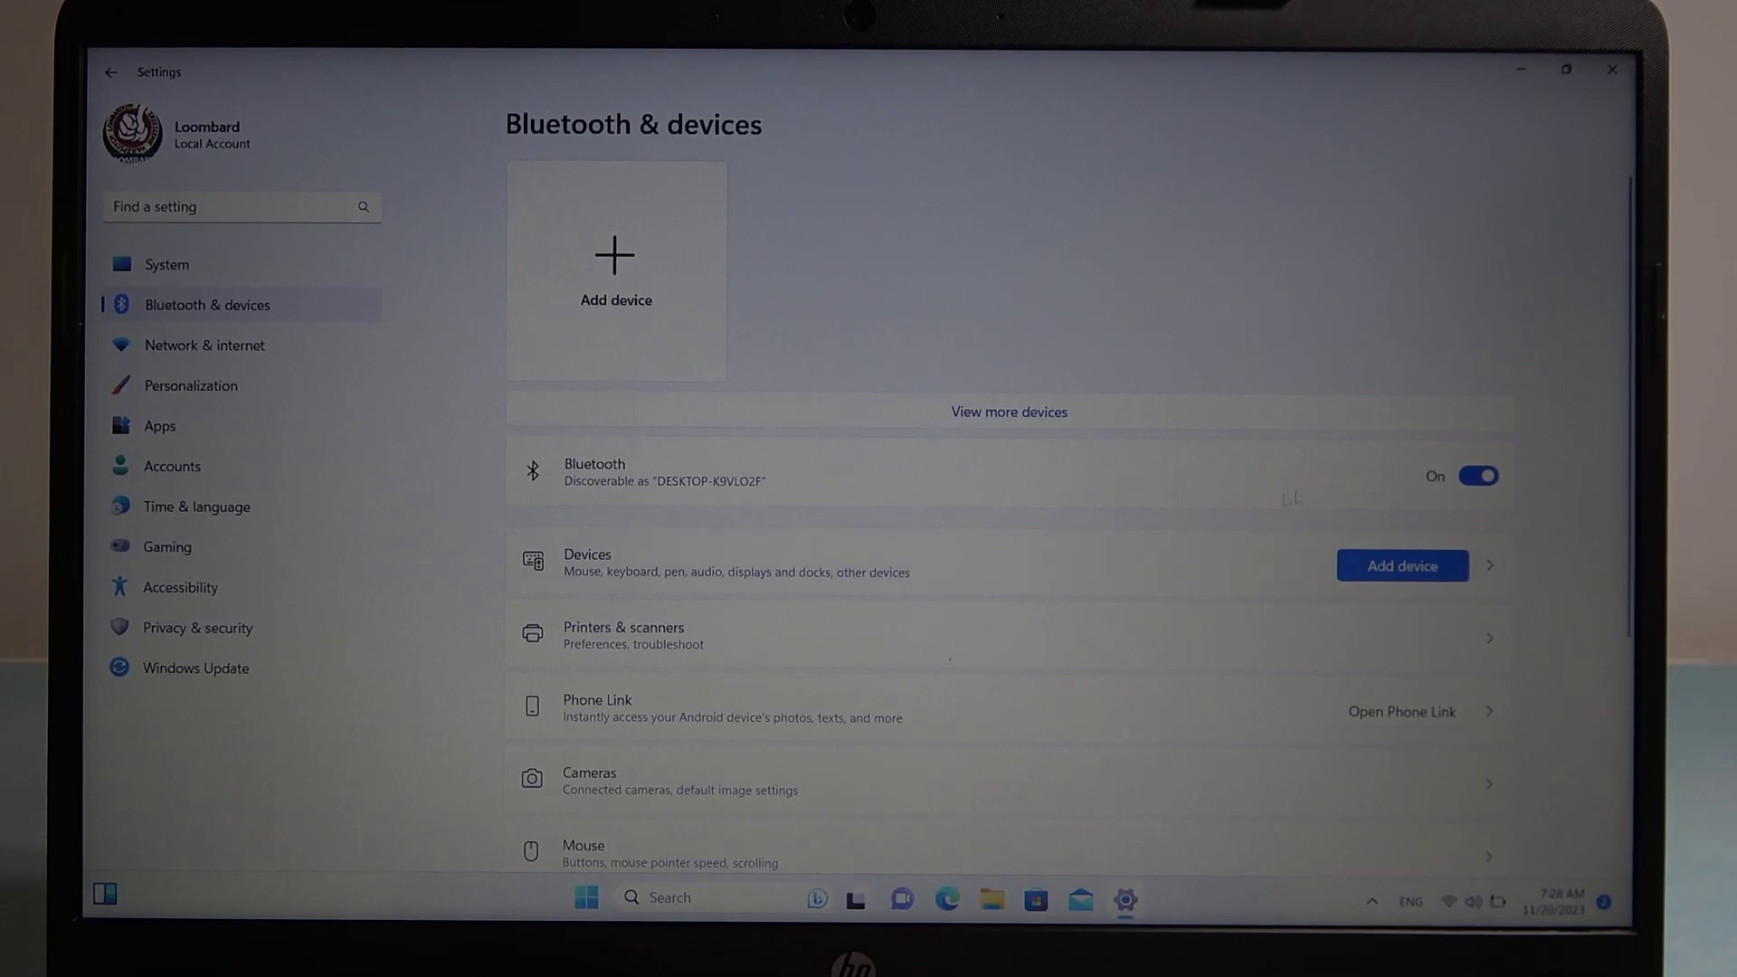
Turn Bluetooth off with the toggle on the Bluetooth & devices page
left_click(1478, 477)
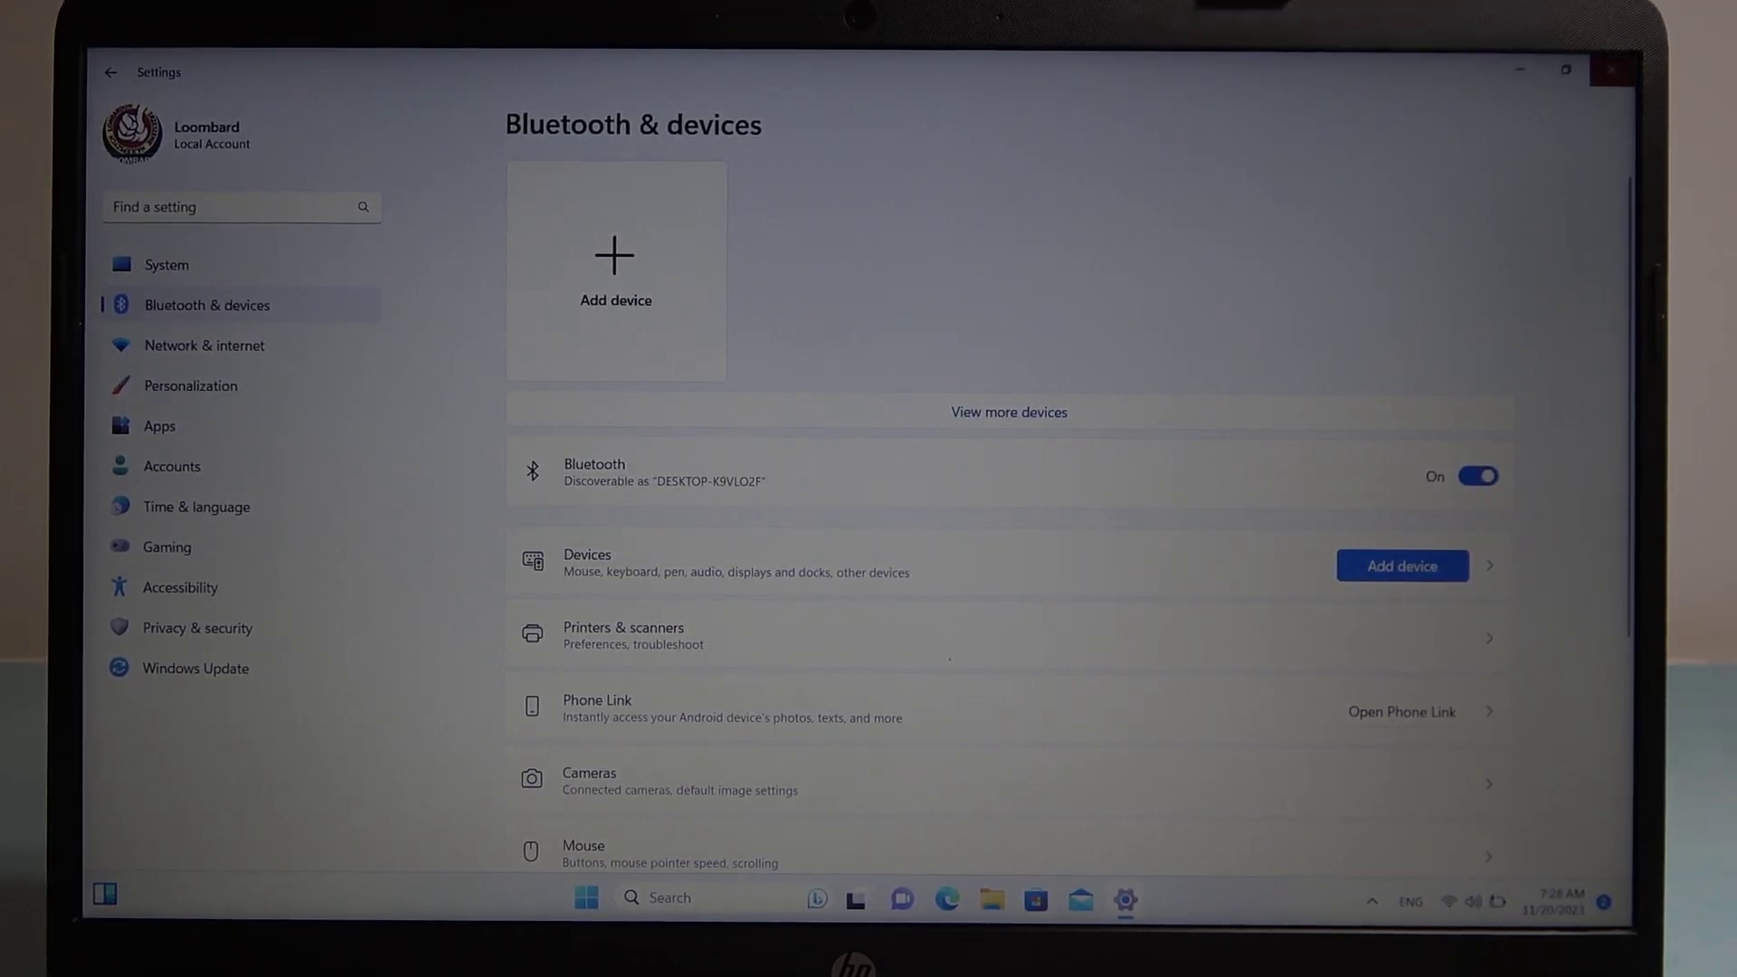
Close Settings, switch Bluetooth off from the quick settings Bluetooth tile, then open Start
left_click(1611, 69)
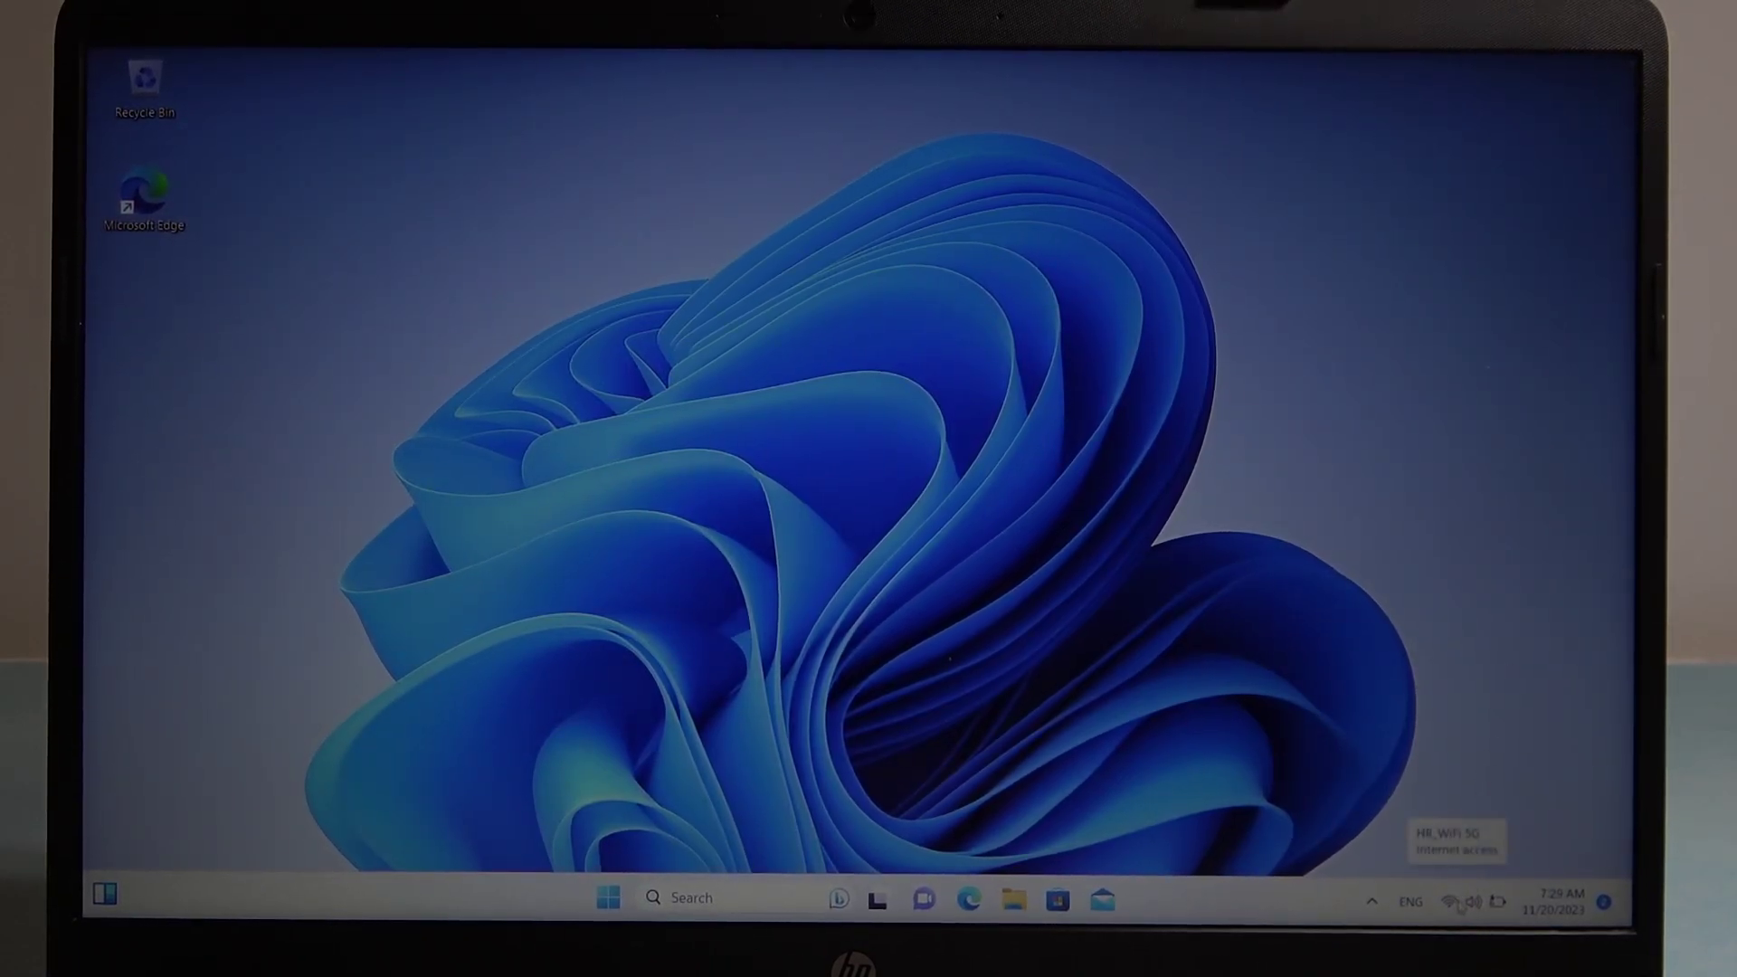
left_click(1461, 903)
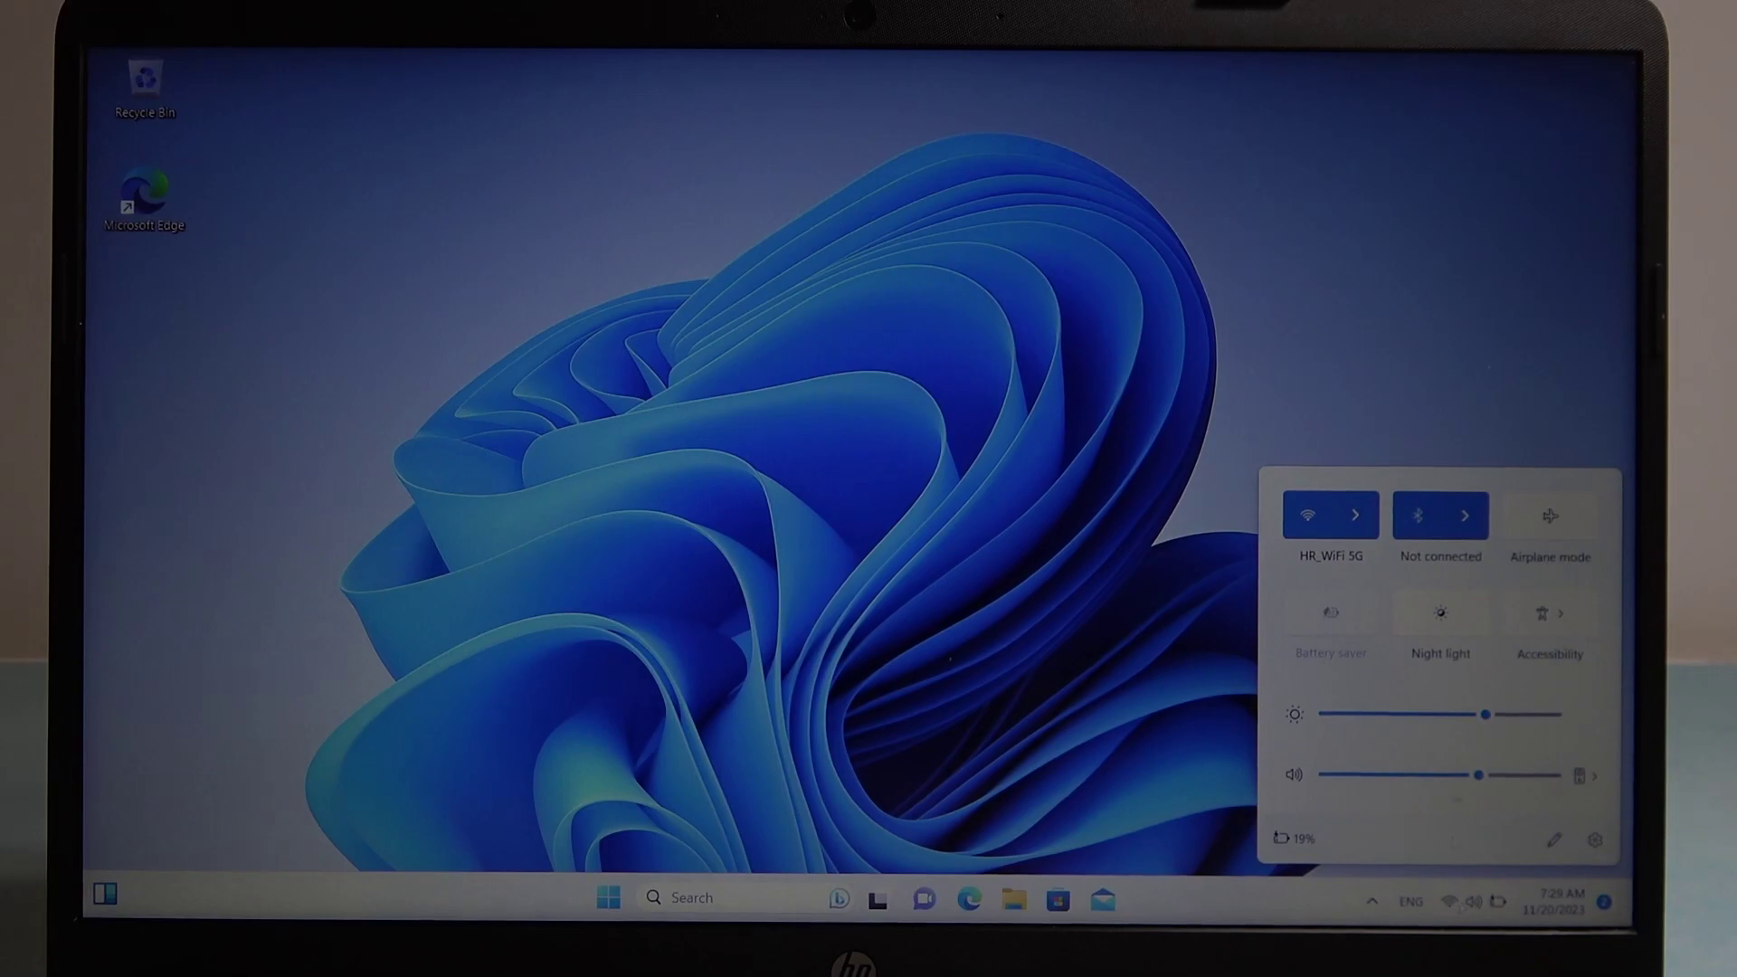
left_click(1420, 522)
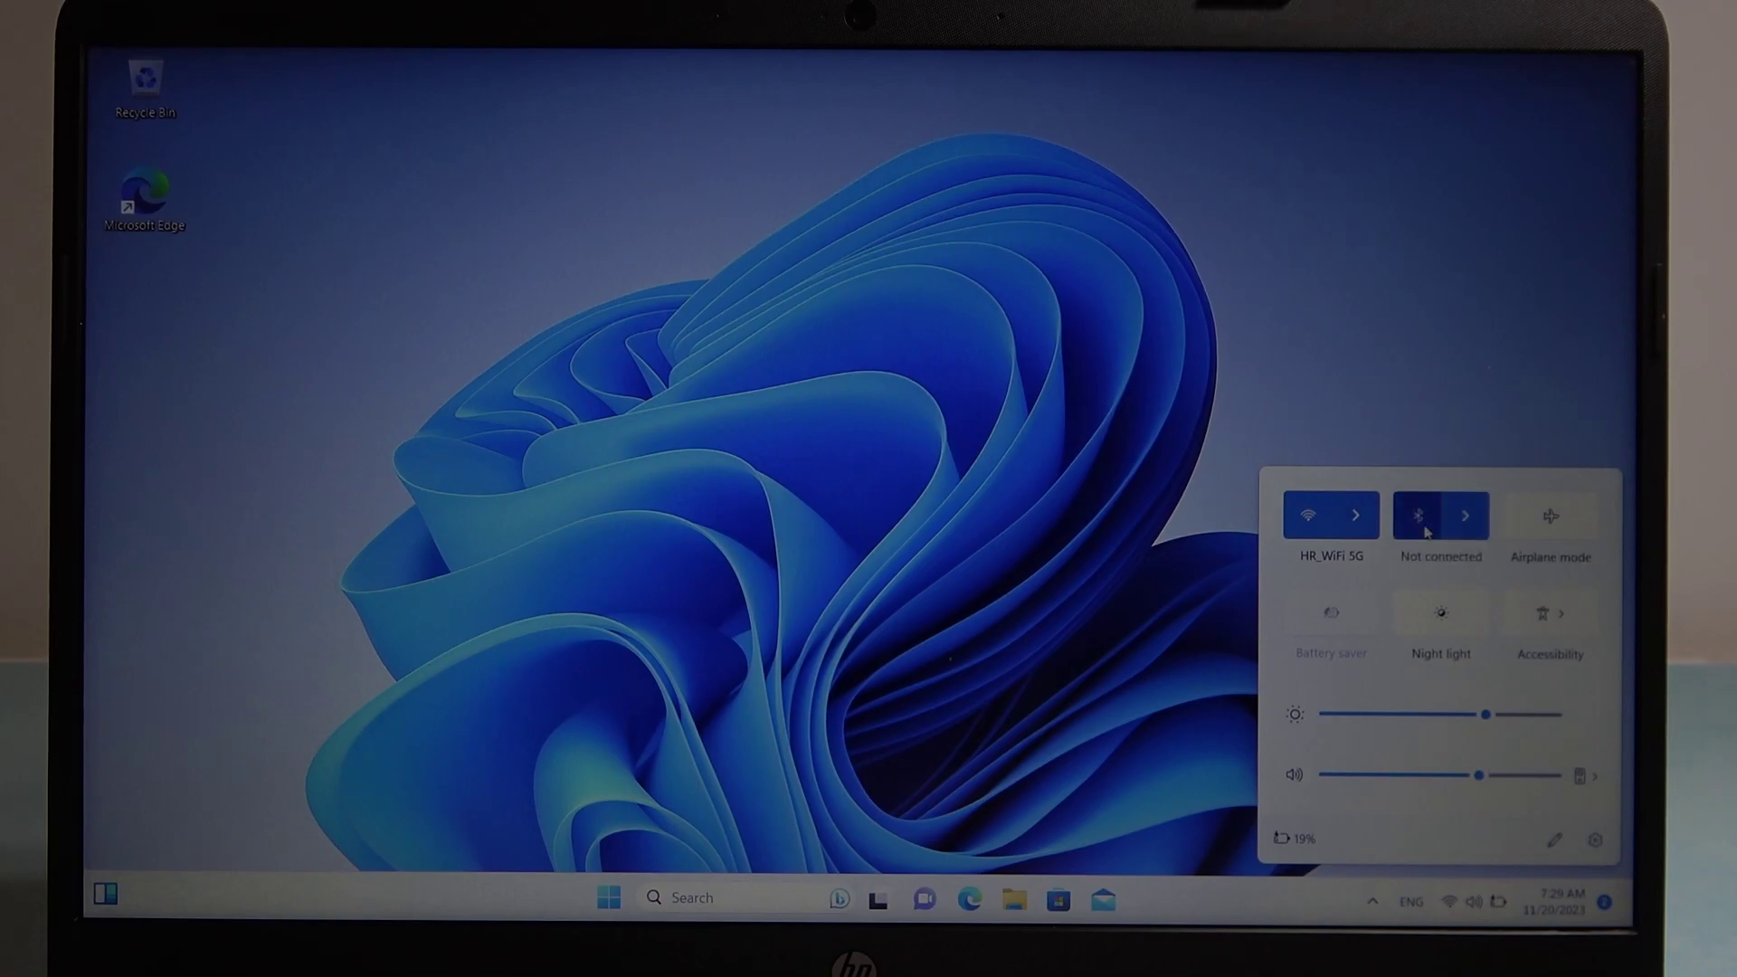
left_click(1351, 340)
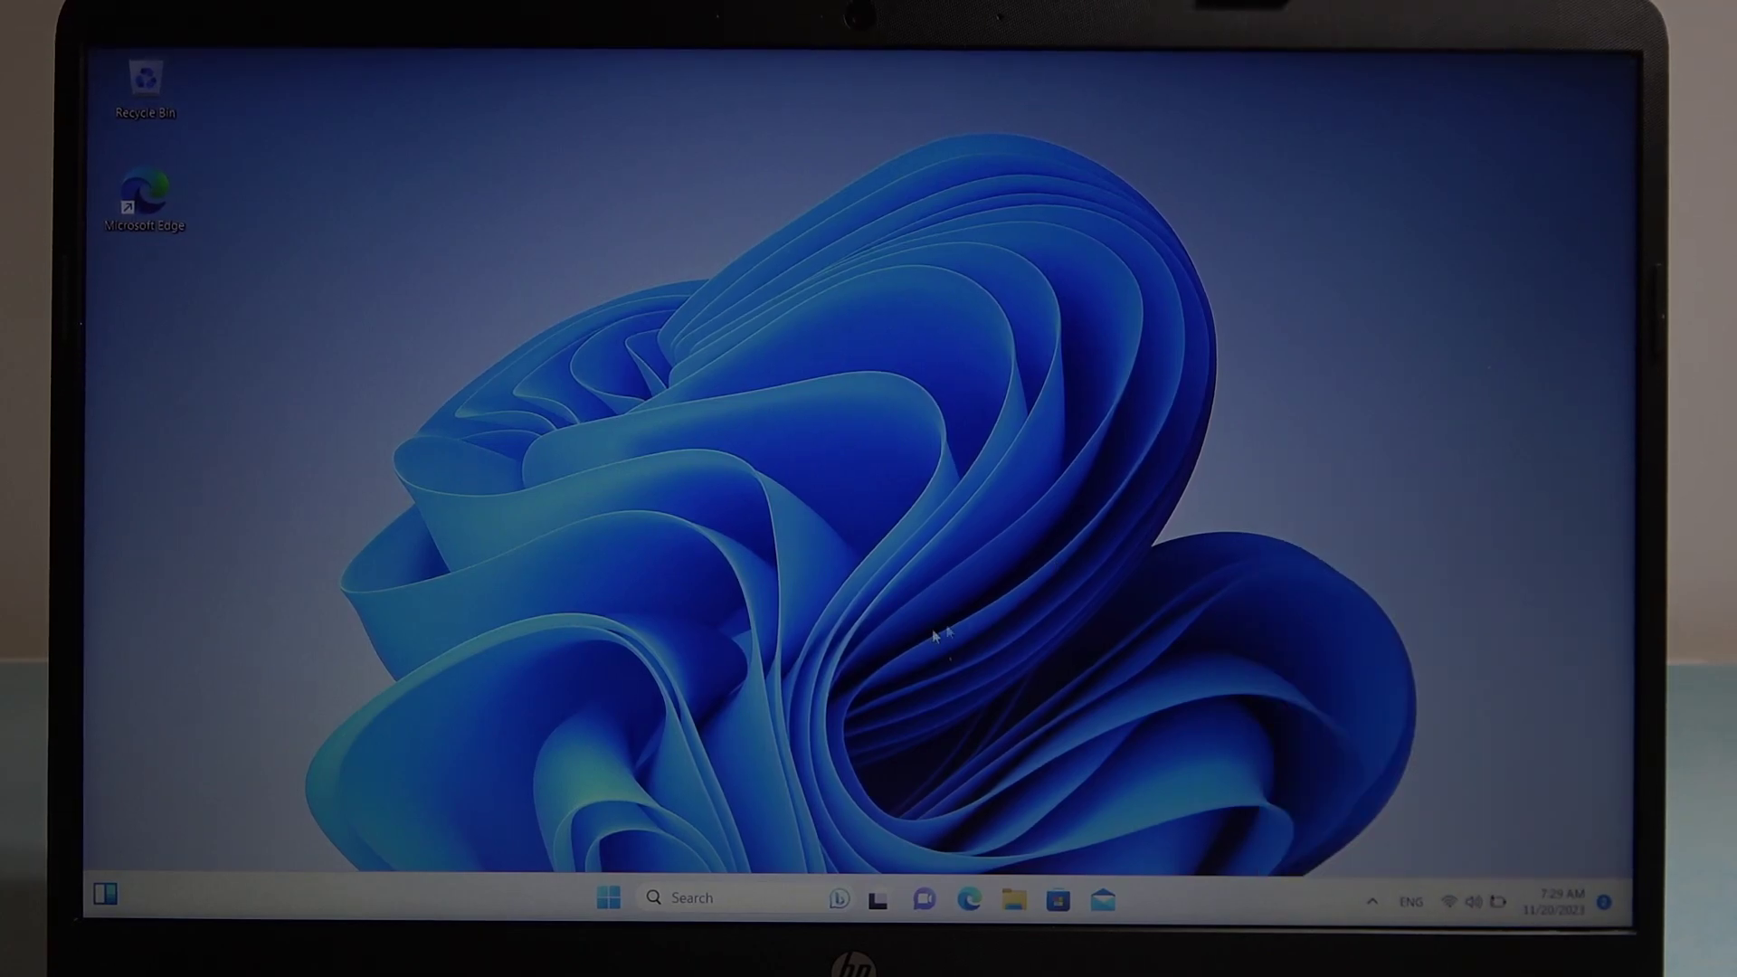
key("super")
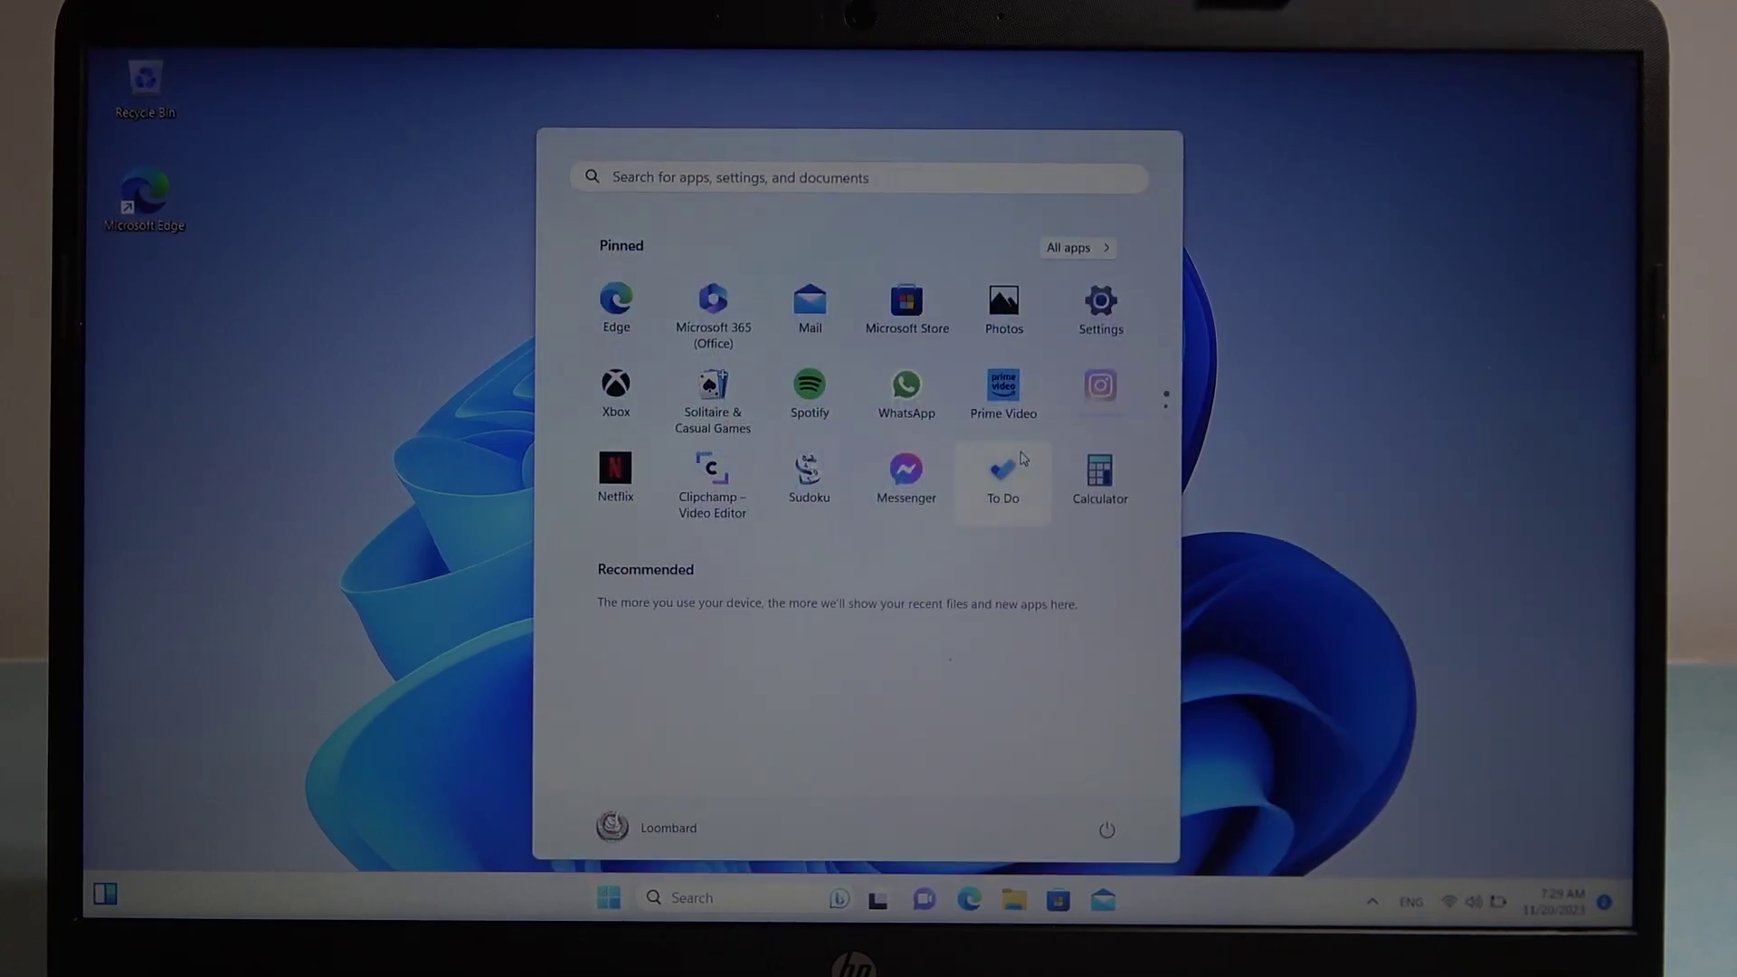